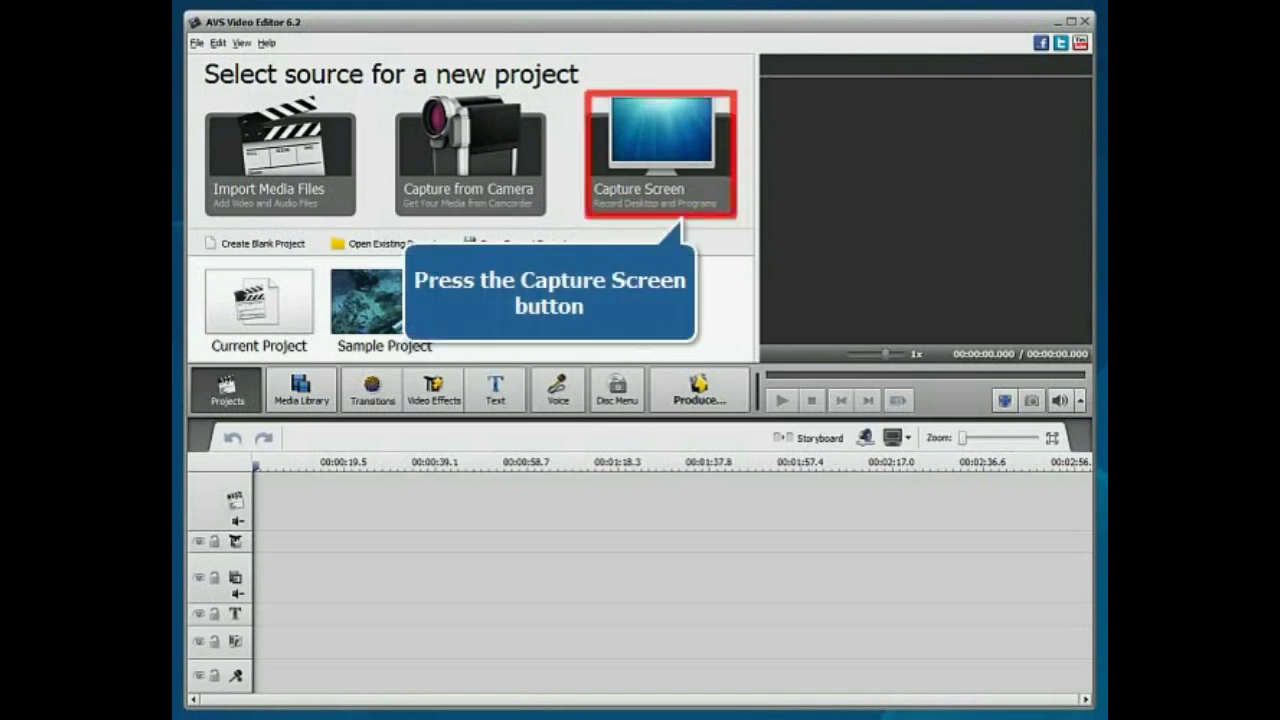
Launch AVS Screen Capture from the Select source screen's Capture Screen option
left_click(665, 196)
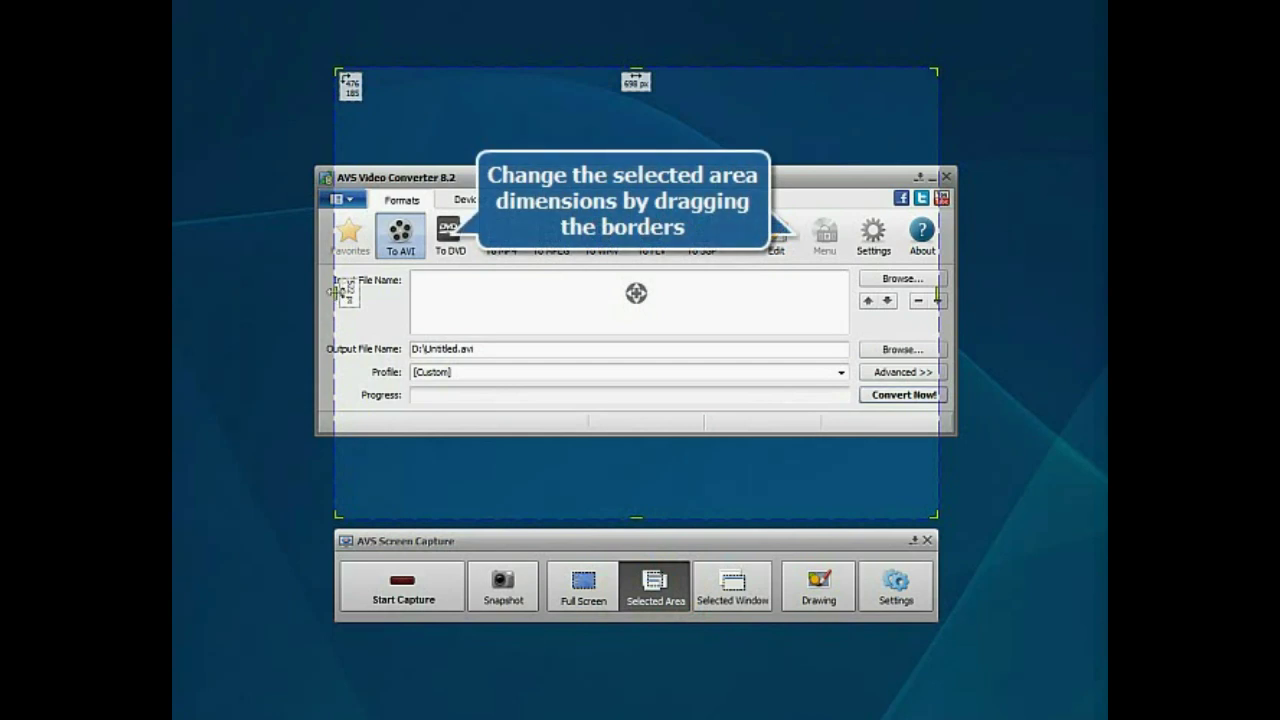
Widen the capture area on both sides to frame the Video Converter window, then start recording
left_click_drag(338, 291, 256, 293)
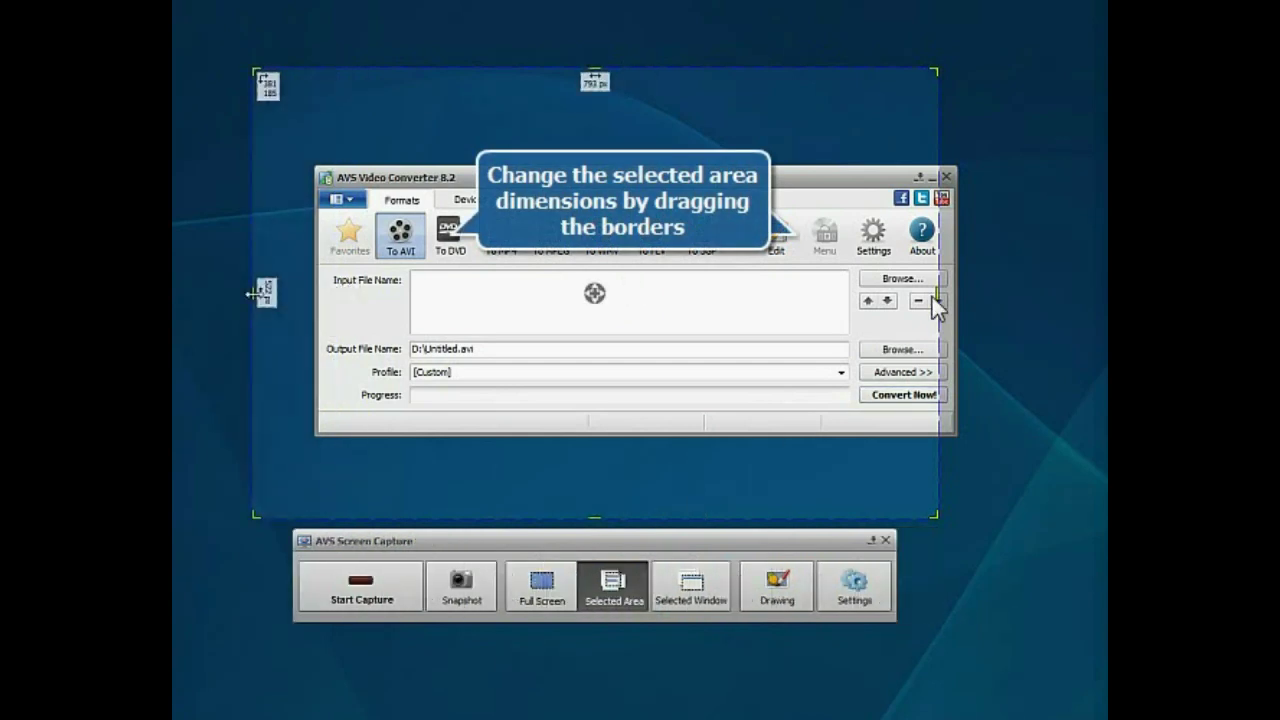
left_click_drag(938, 293, 1020, 293)
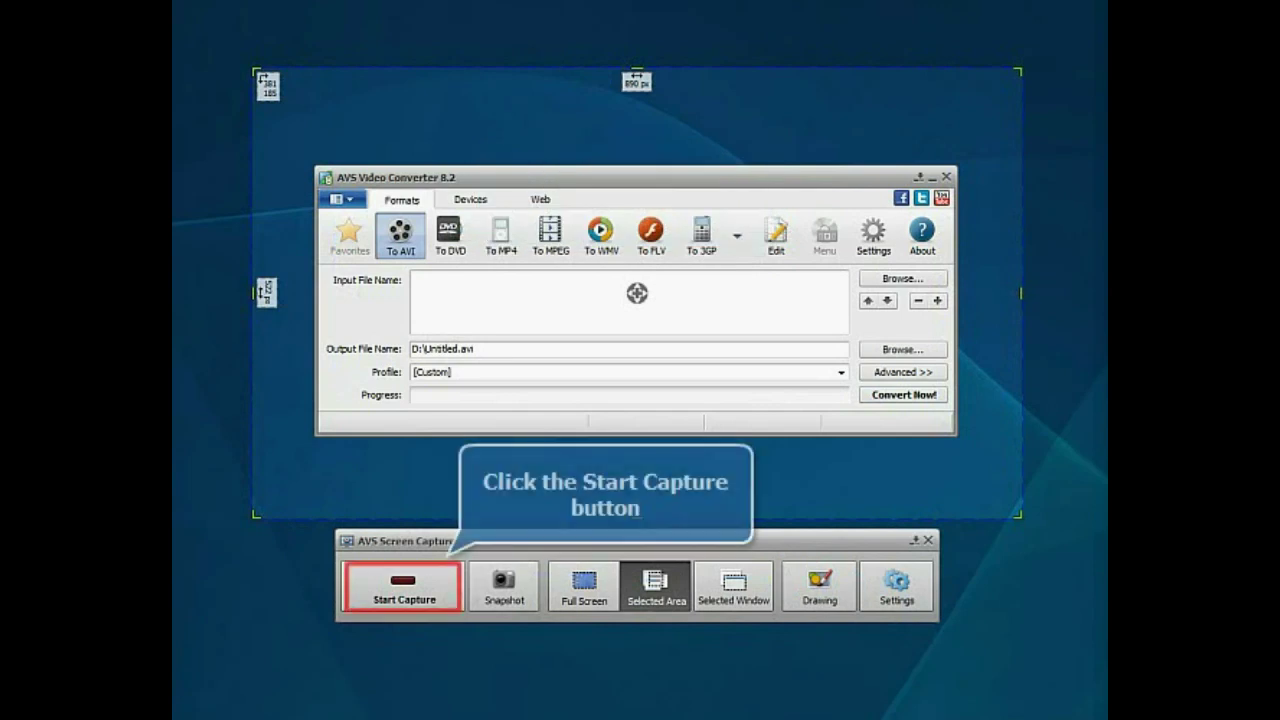
left_click(414, 589)
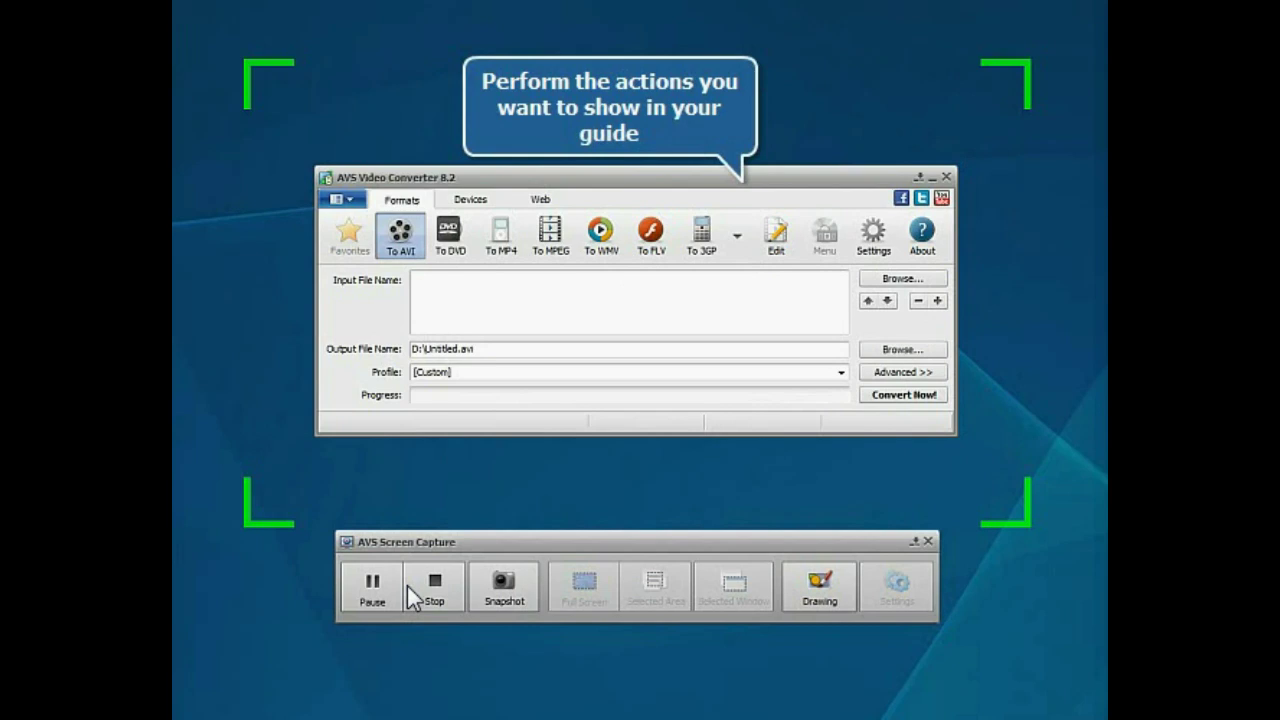
Load My_Video.avi into AVS Video Converter as the input file
left_click(903, 281)
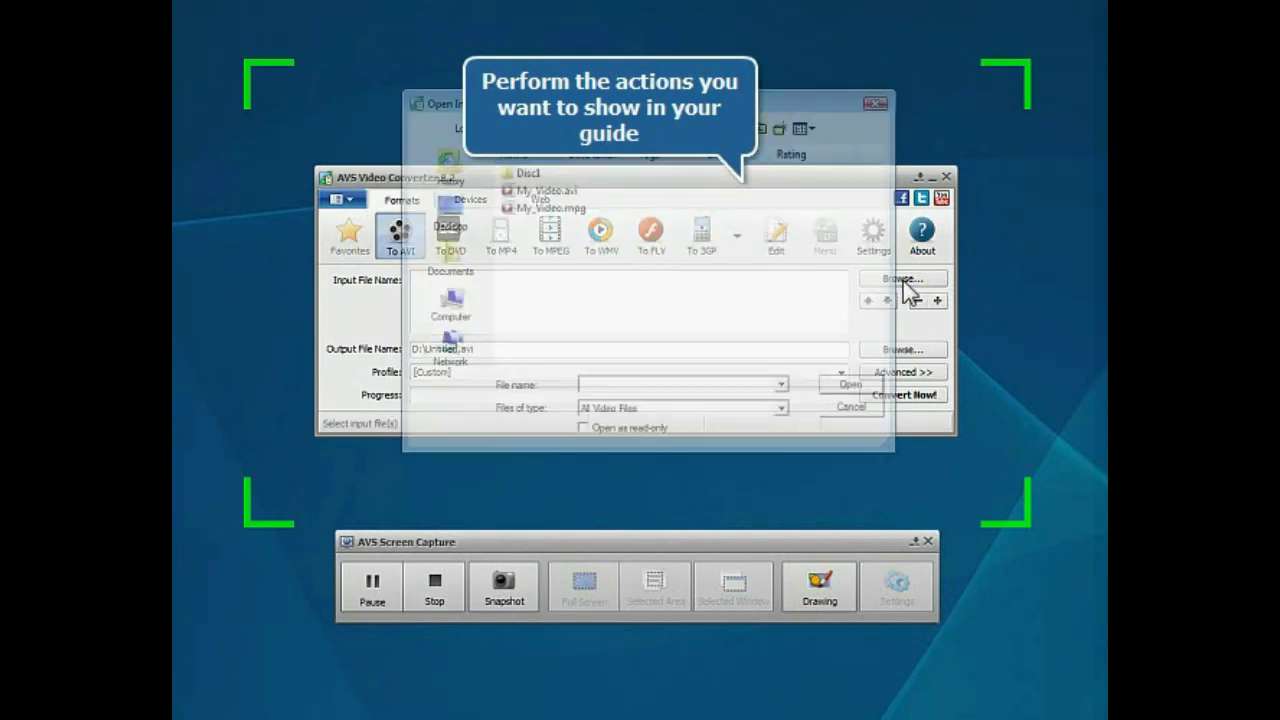
left_click(548, 192)
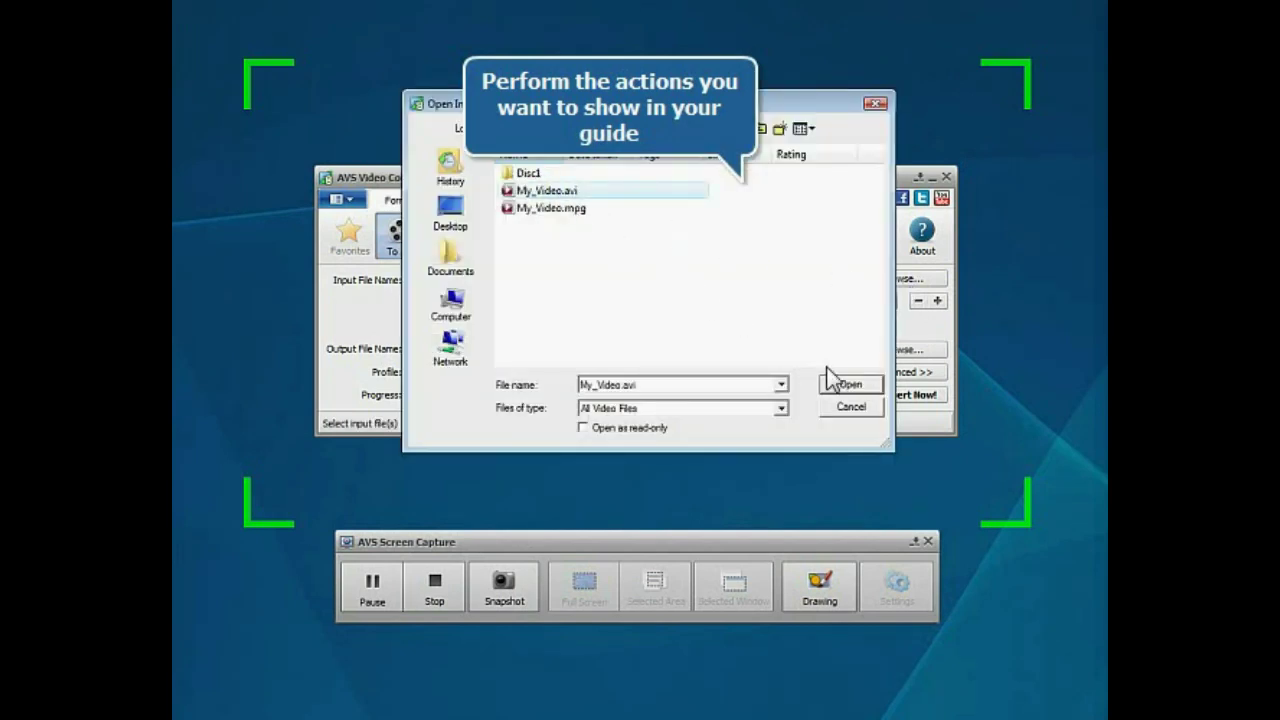
left_click(849, 385)
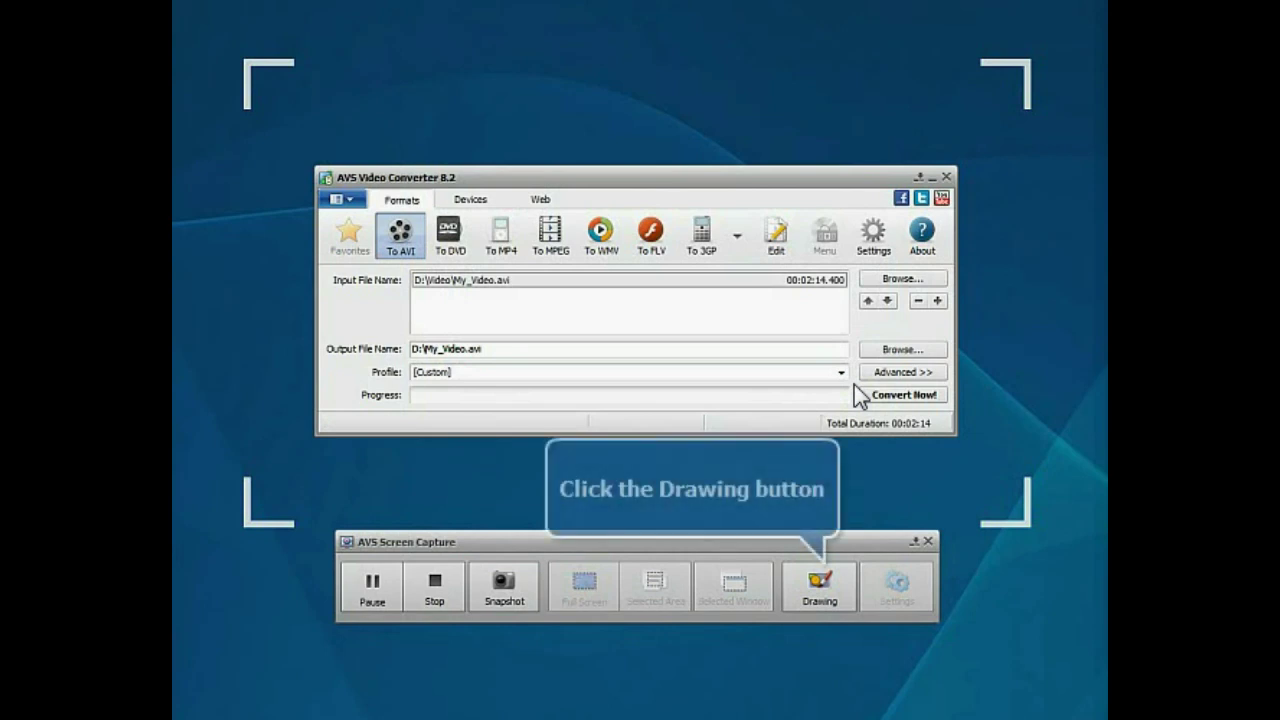
Draw a magenta rectangle around the To WMV option with the screen-capture drawing tools
left_click(819, 588)
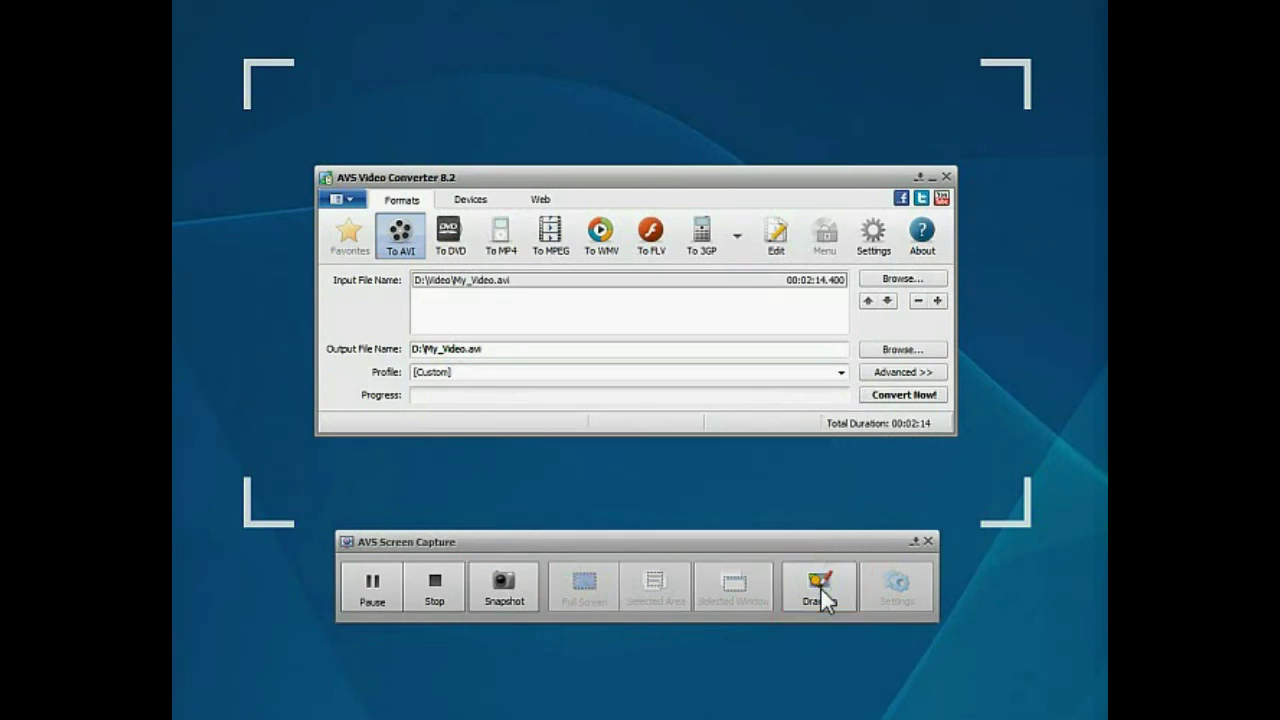
left_click(481, 640)
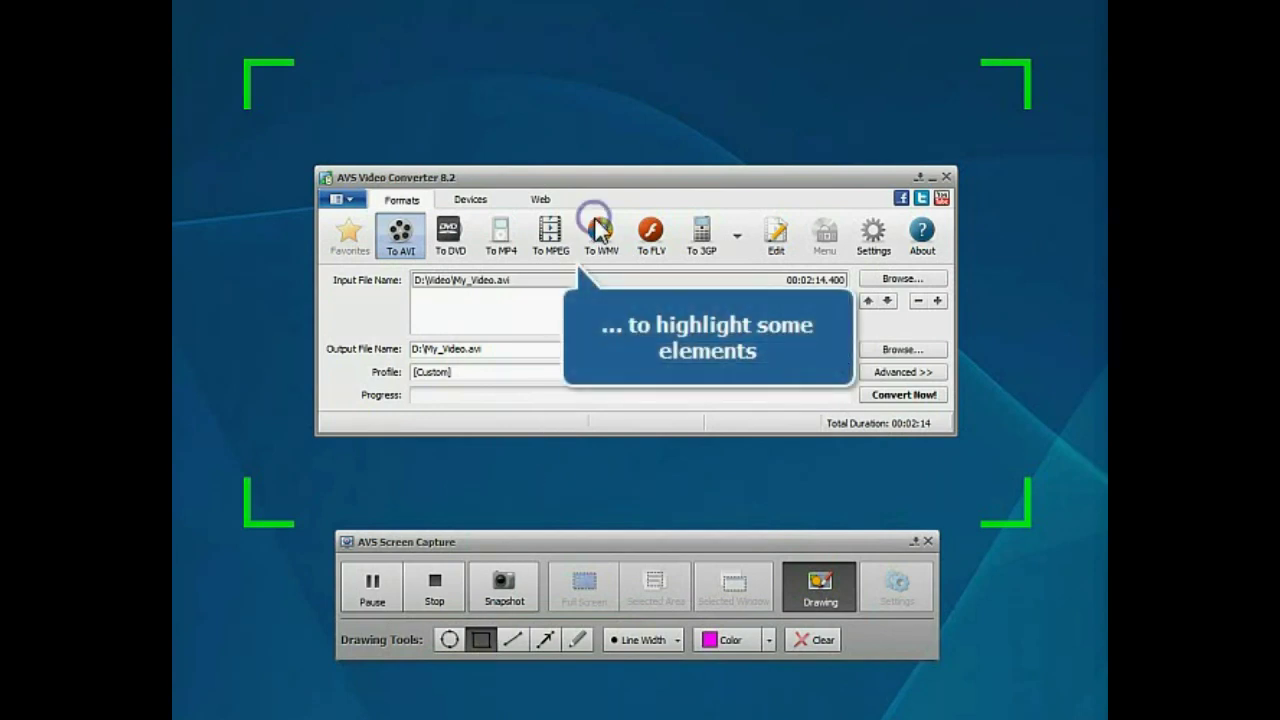
left_click_drag(567, 205, 634, 263)
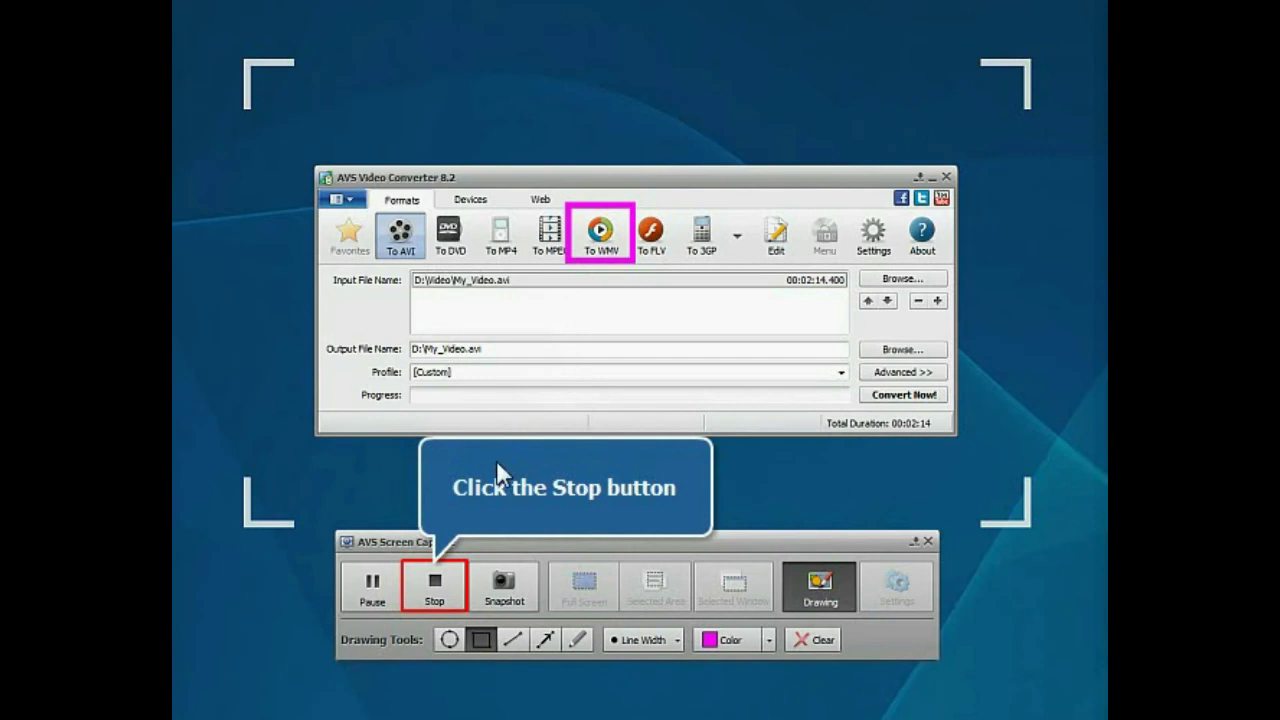
Stop the recording and save it to the editor as ScreenCapture_3.wmv
left_click(446, 591)
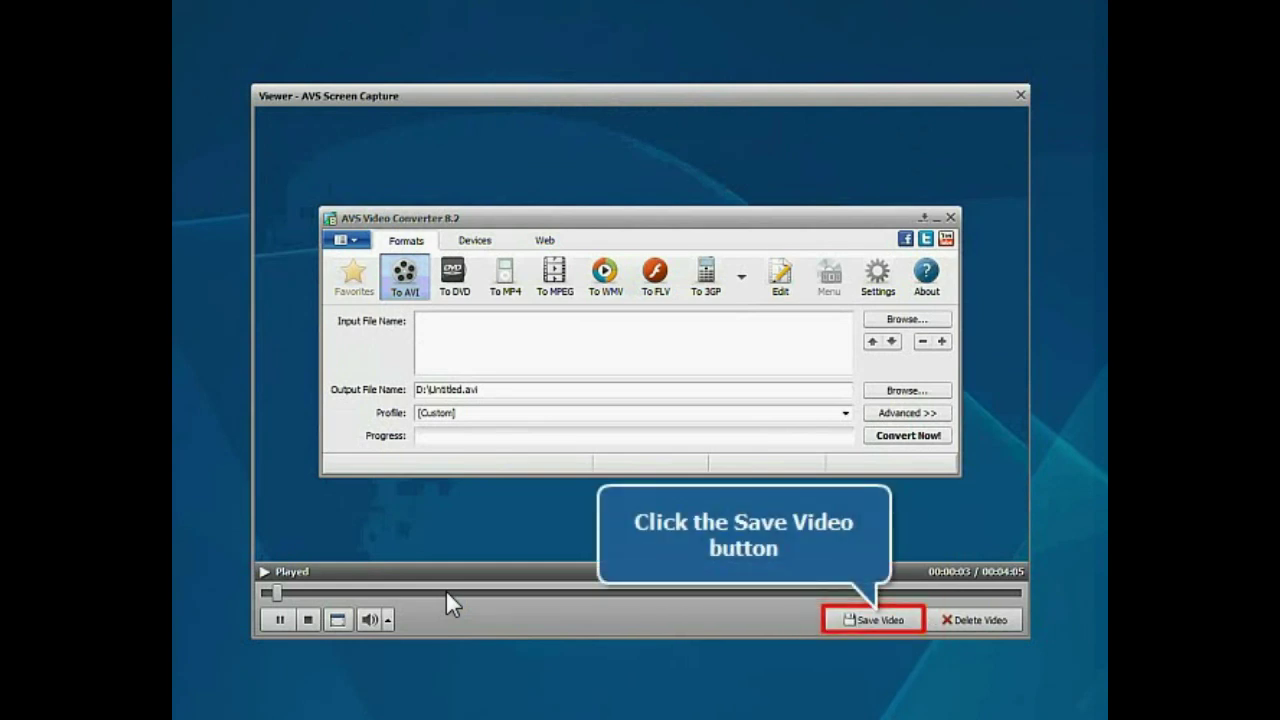
left_click(880, 619)
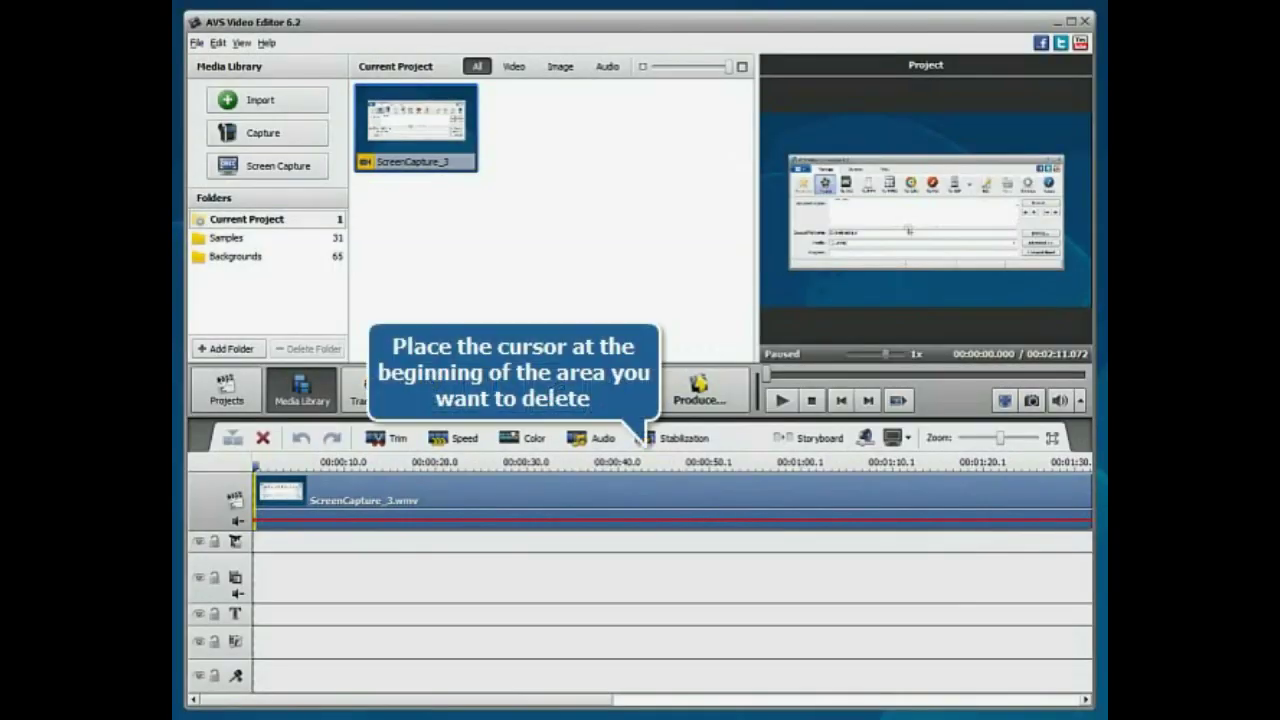
Split ScreenCapture_3 at 00:00:43 and 00:00:52 and delete the middle fragment
left_click(647, 465)
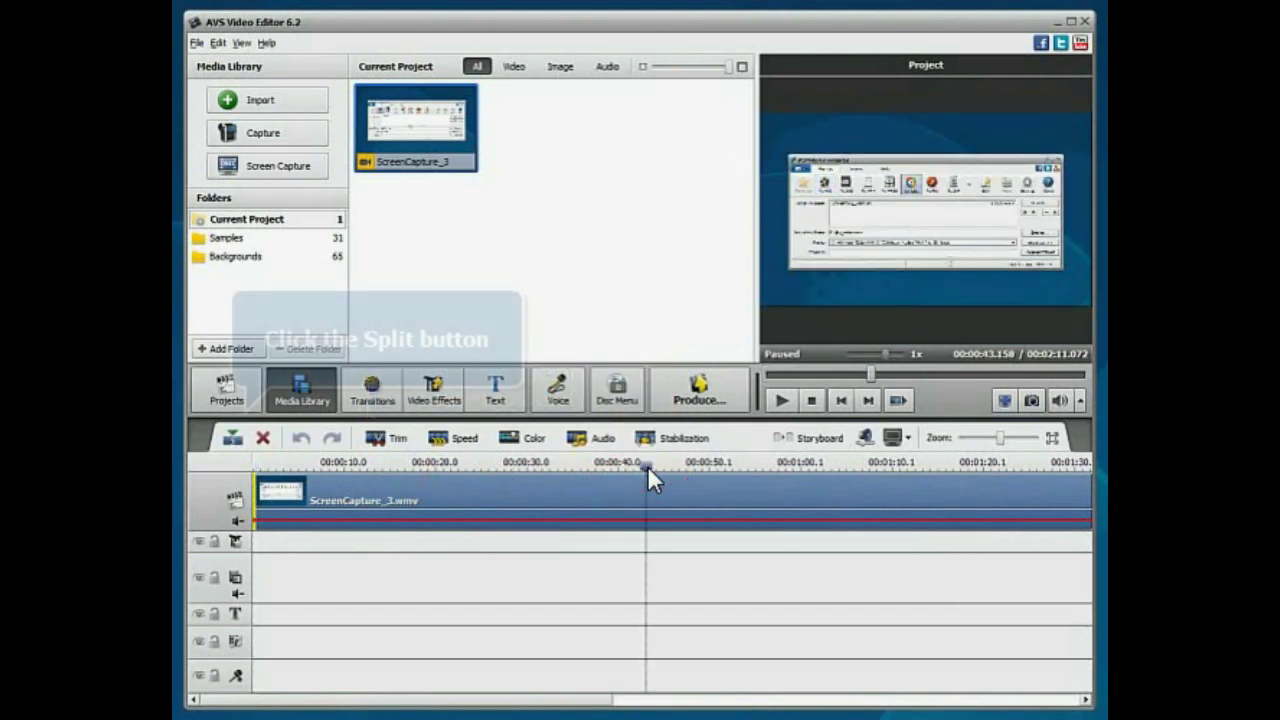
left_click(233, 443)
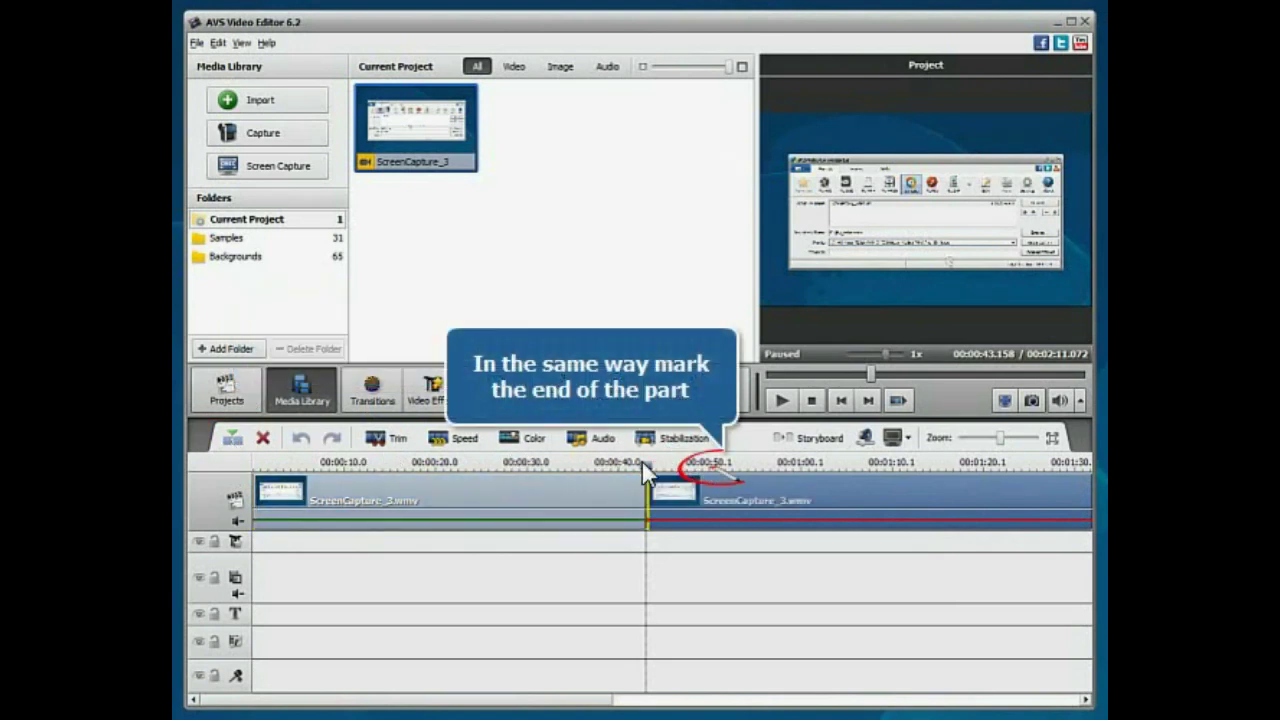
left_click(728, 464)
left_click(234, 443)
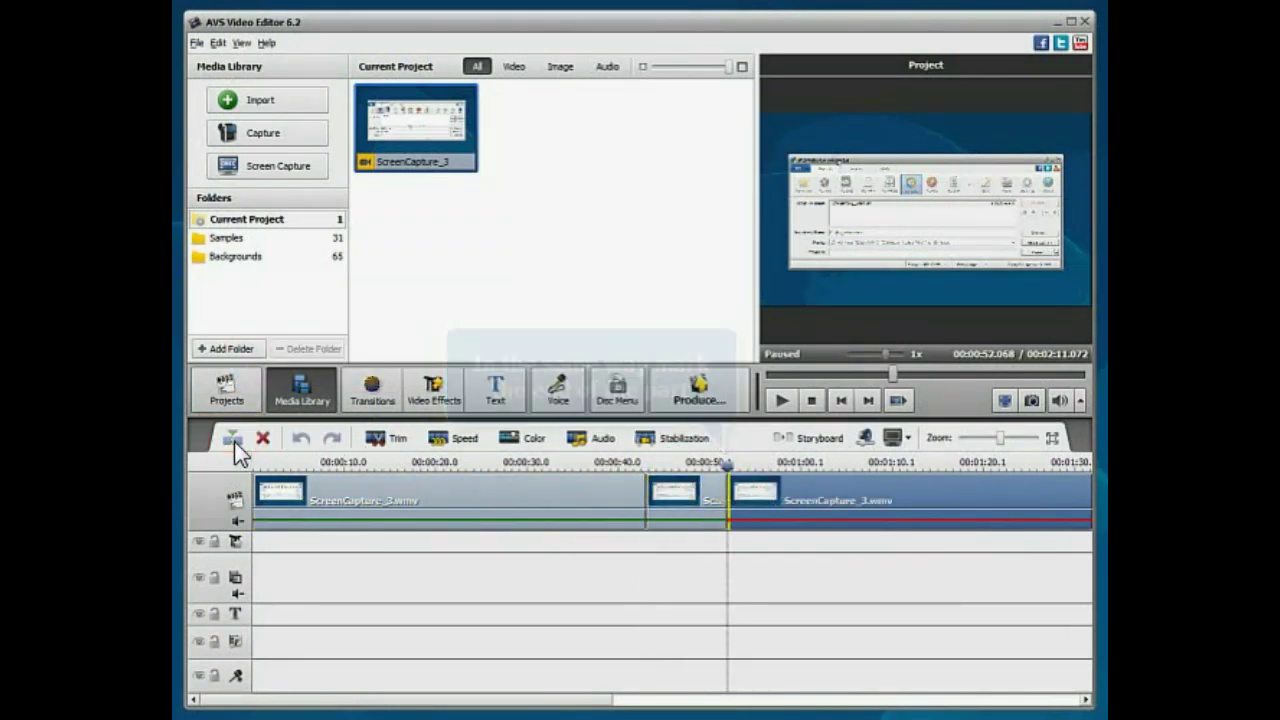
left_click(680, 494)
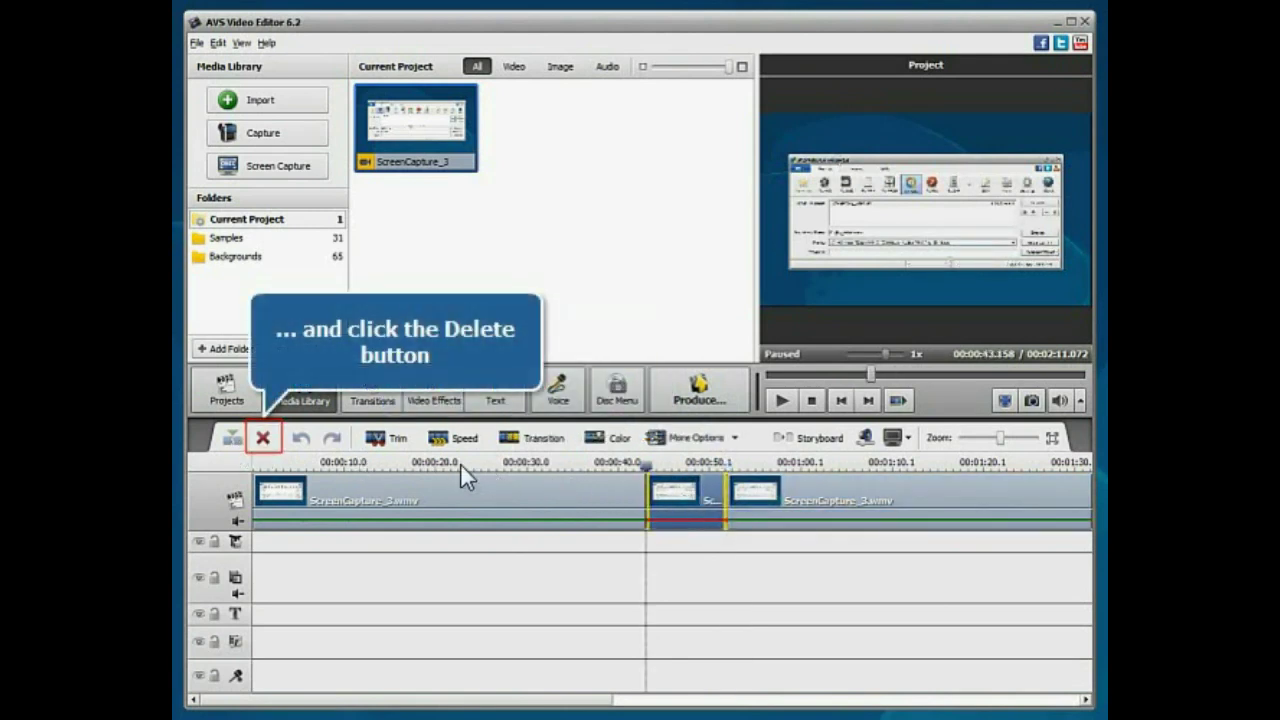
left_click(264, 440)
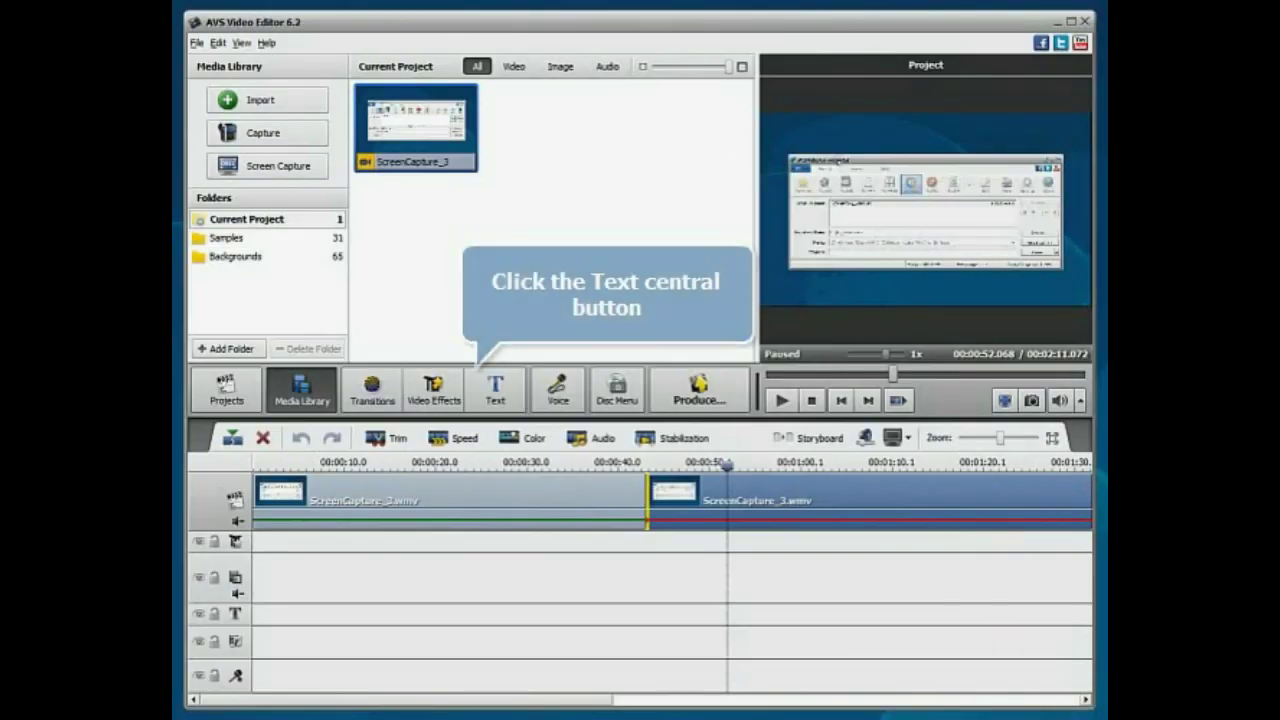
Place the purple Simple 06 text style onto the timeline's text track at the start
left_click(496, 388)
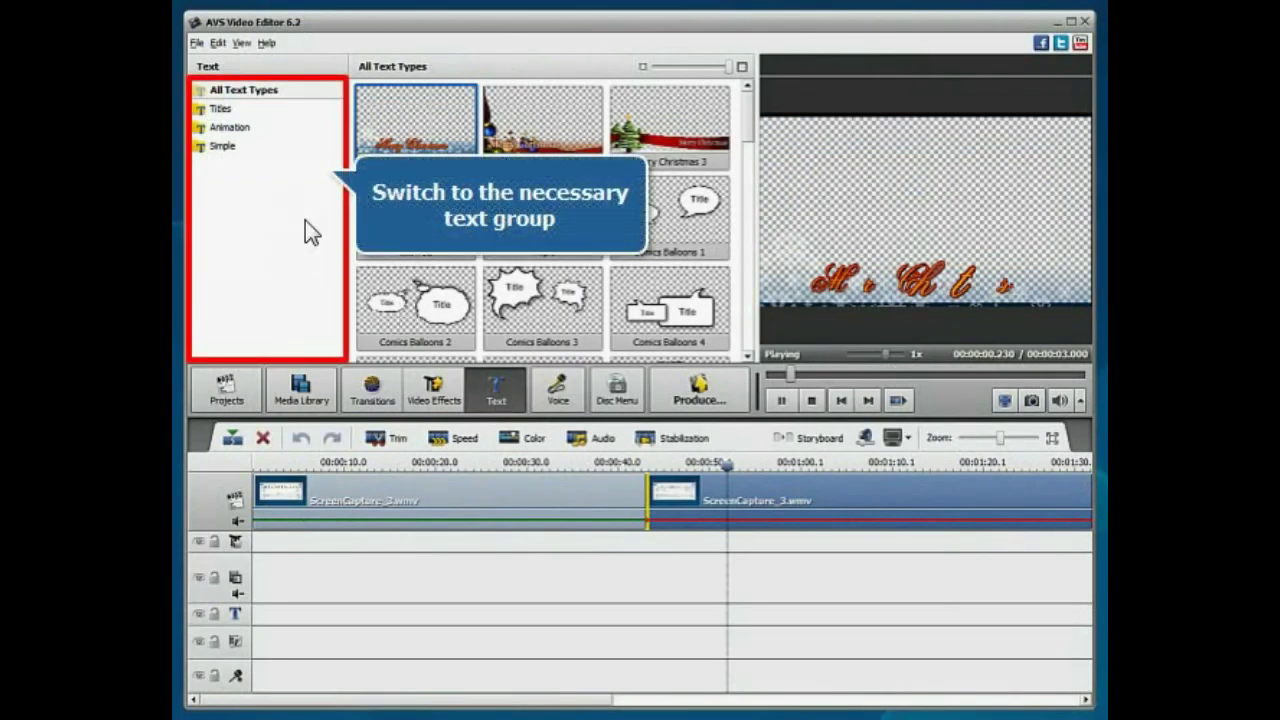
left_click(223, 148)
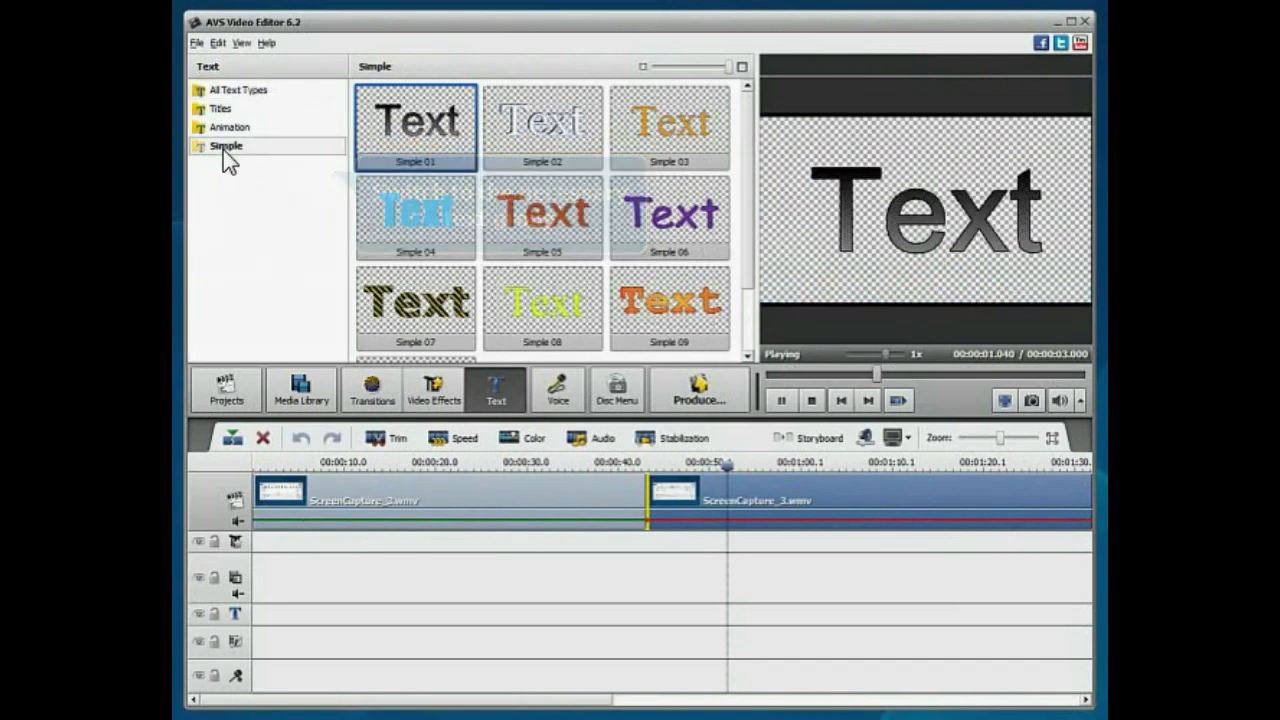
left_click(668, 217)
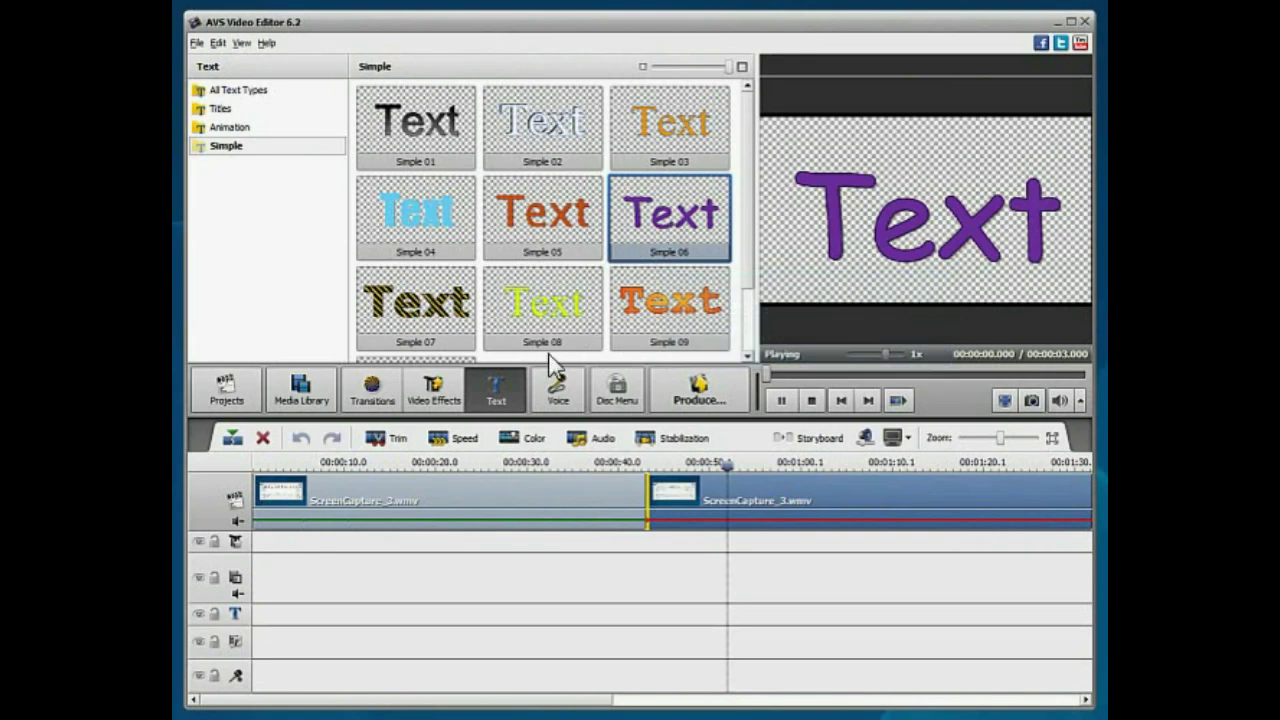
left_click_drag(408, 537, 324, 615)
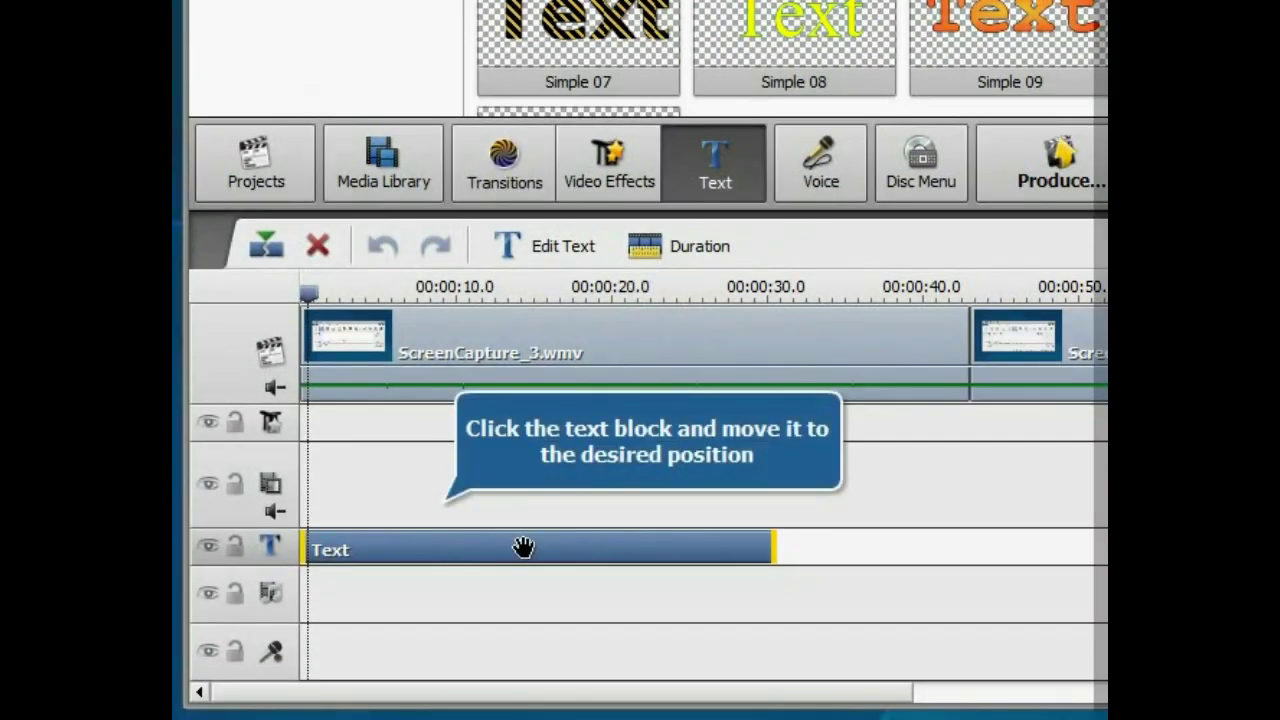
Move the Text clip a few seconds later and trim its end to about 00:00:28
left_click_drag(523, 547, 610, 550)
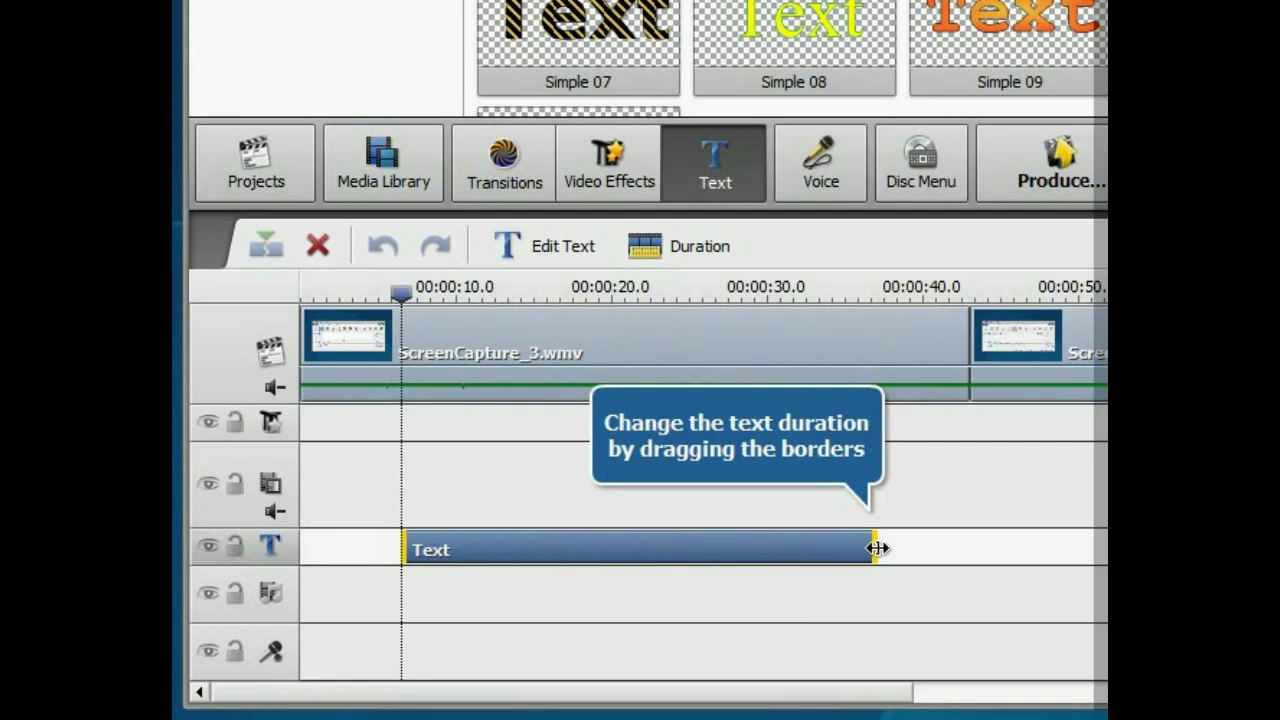
left_click_drag(877, 548, 722, 545)
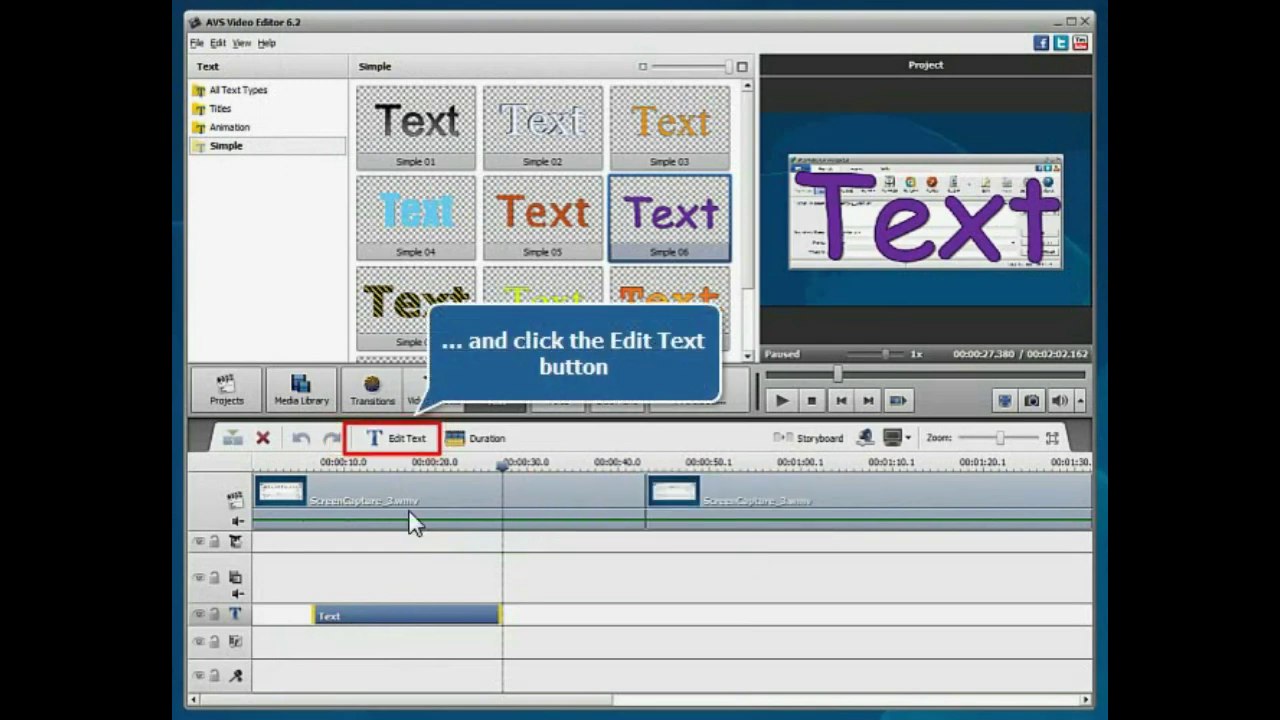
Change the caption text to 'Click here' with font size 36 and apply it
left_click(404, 437)
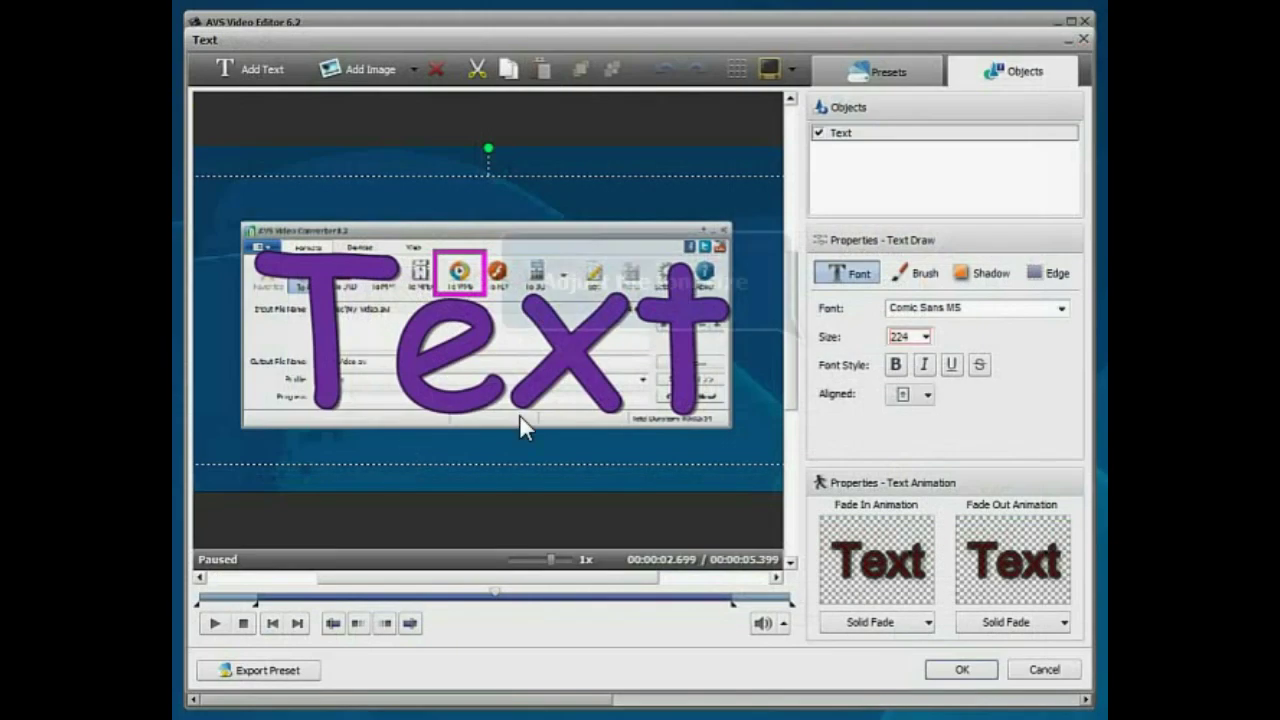
left_click(925, 336)
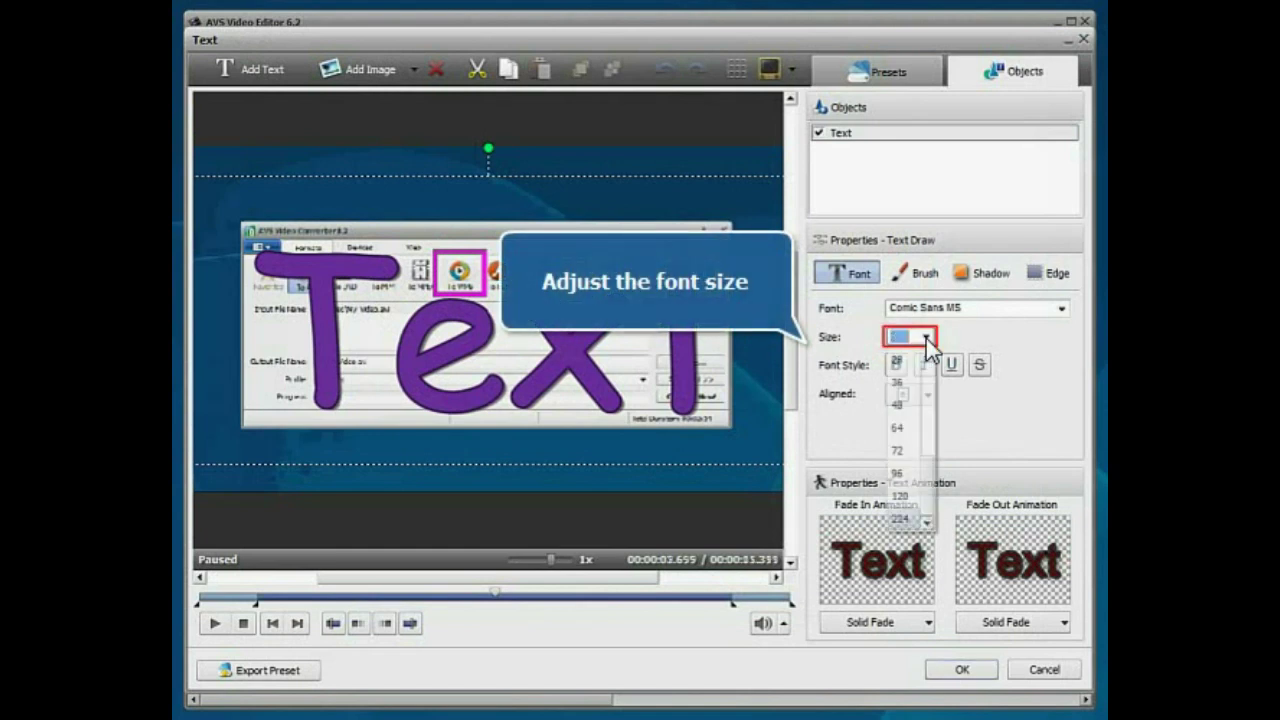
left_click(898, 384)
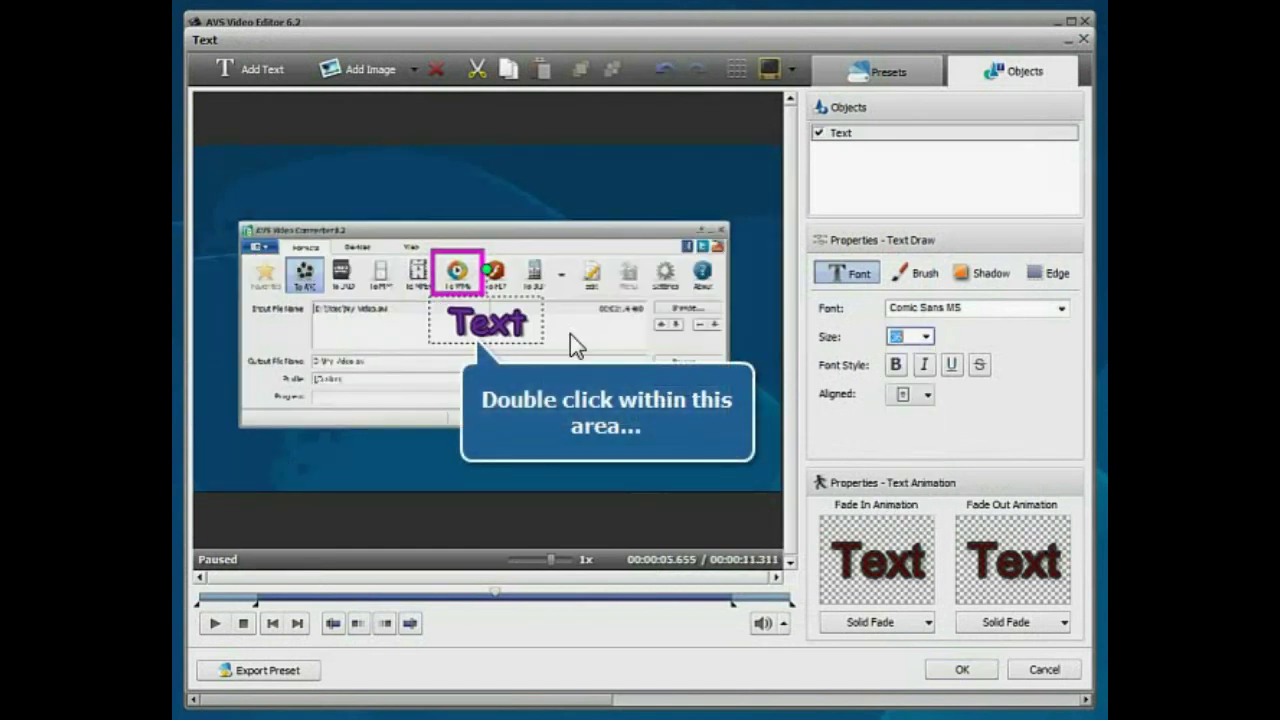
double_click(493, 322)
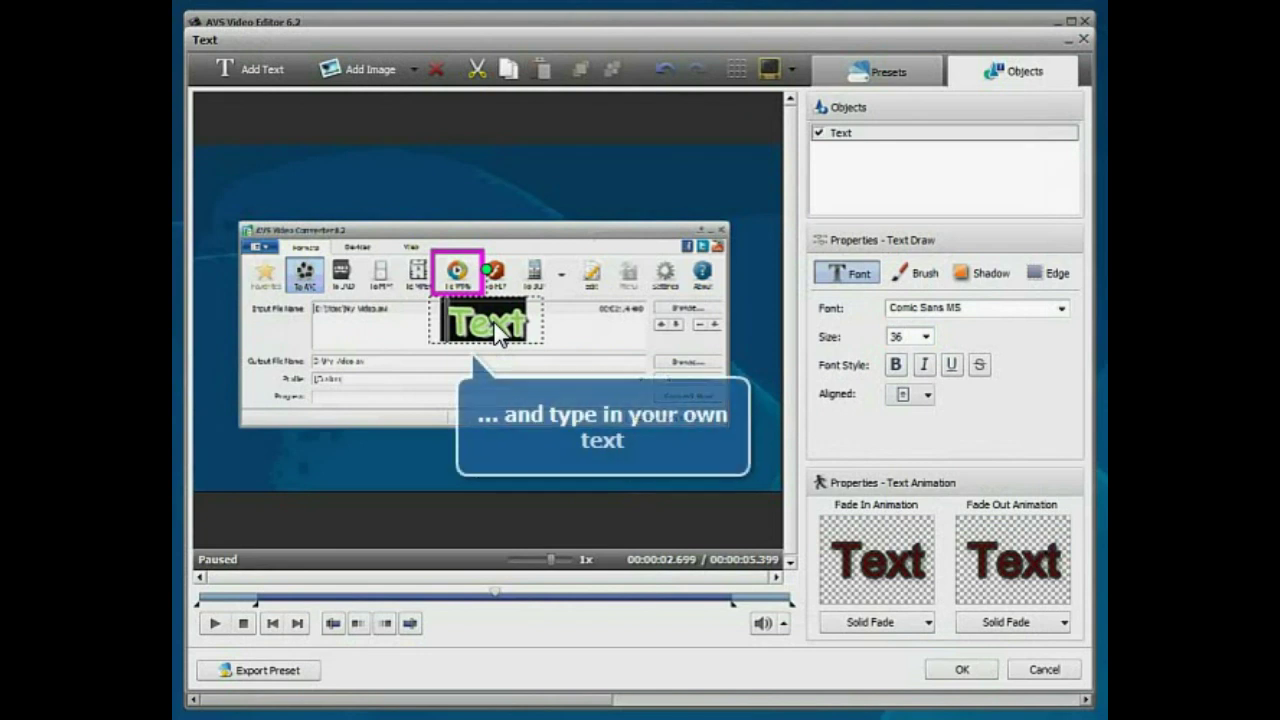
type("Click here")
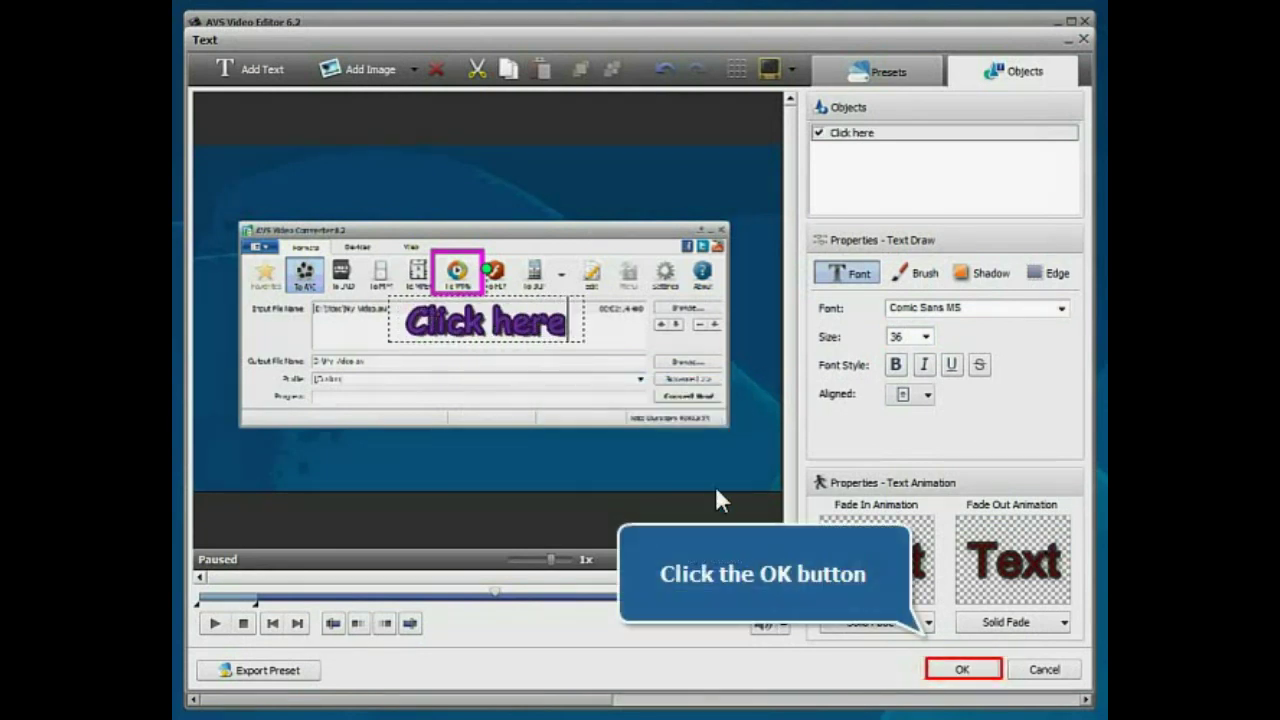
left_click(962, 668)
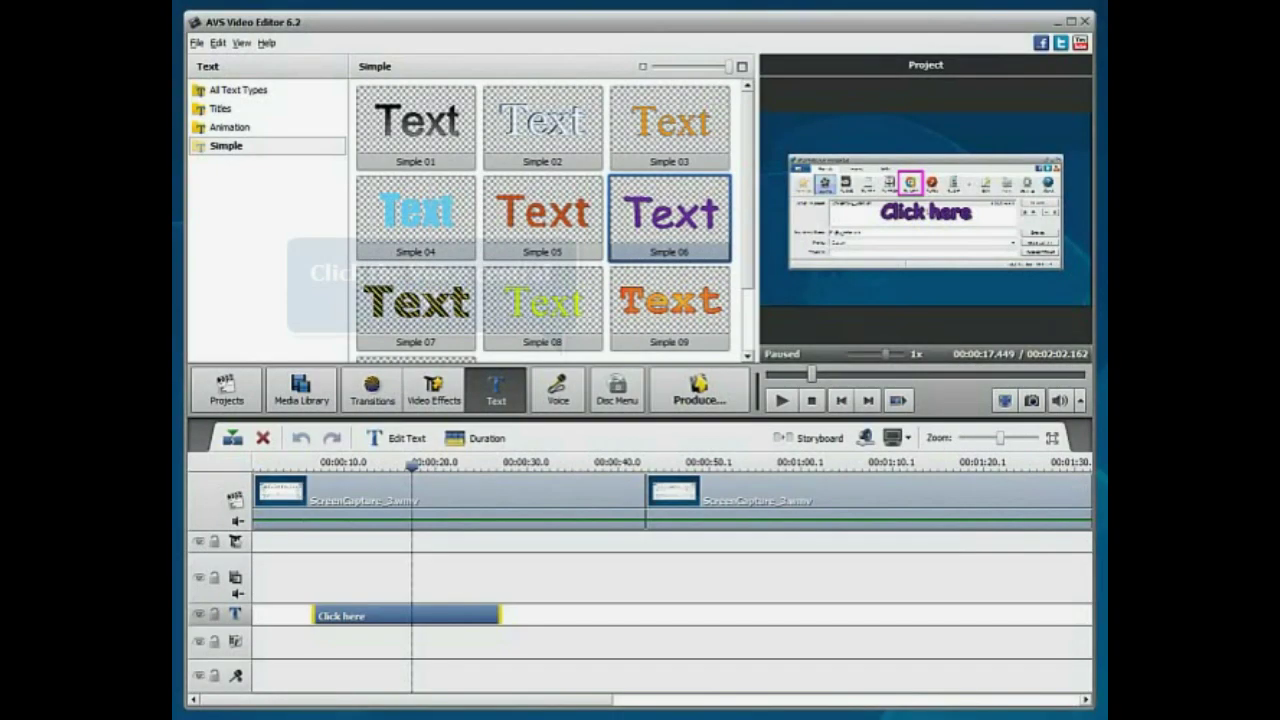
Record a voice narration mp3 onto the voice track starting from the beginning of the video
left_click(566, 392)
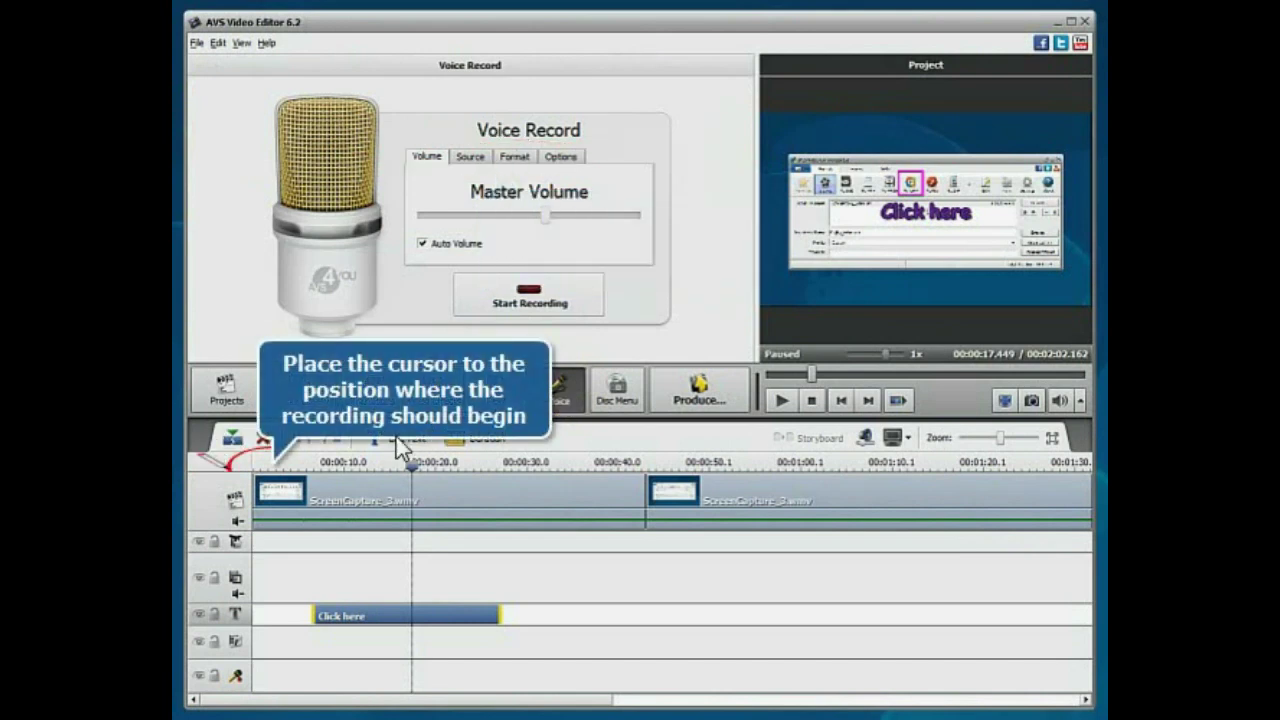
left_click(260, 476)
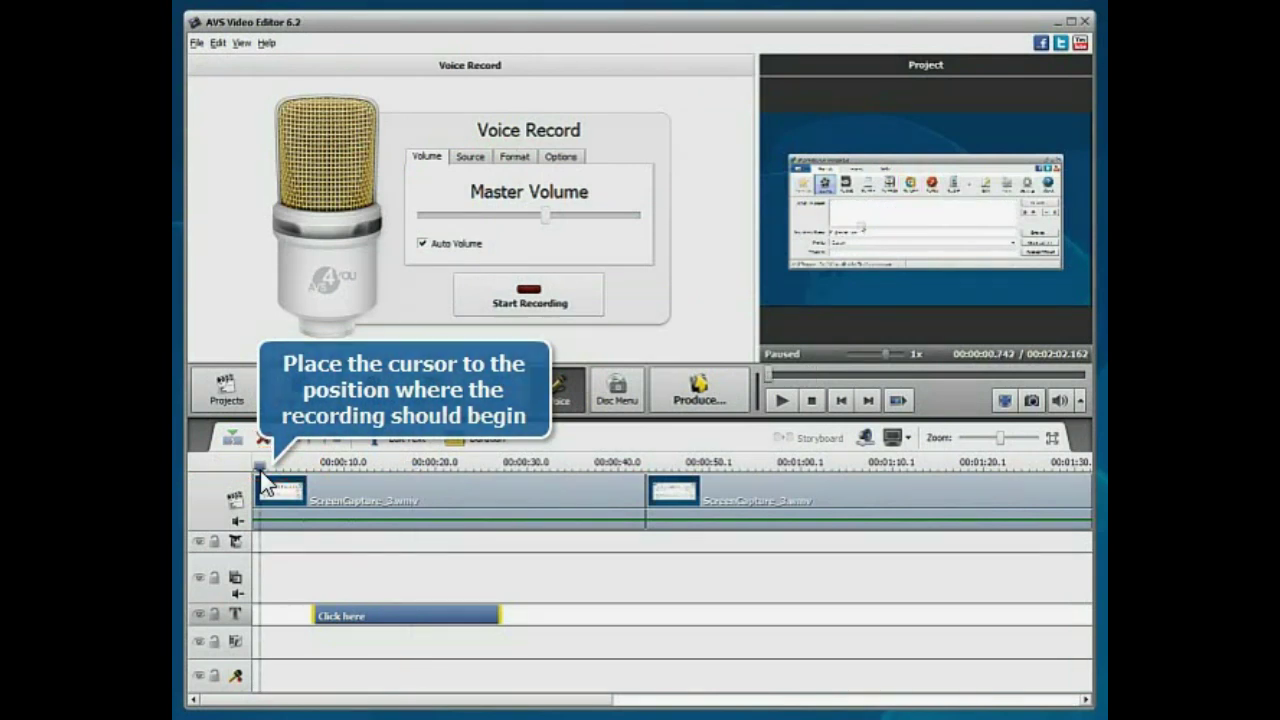
left_click(527, 303)
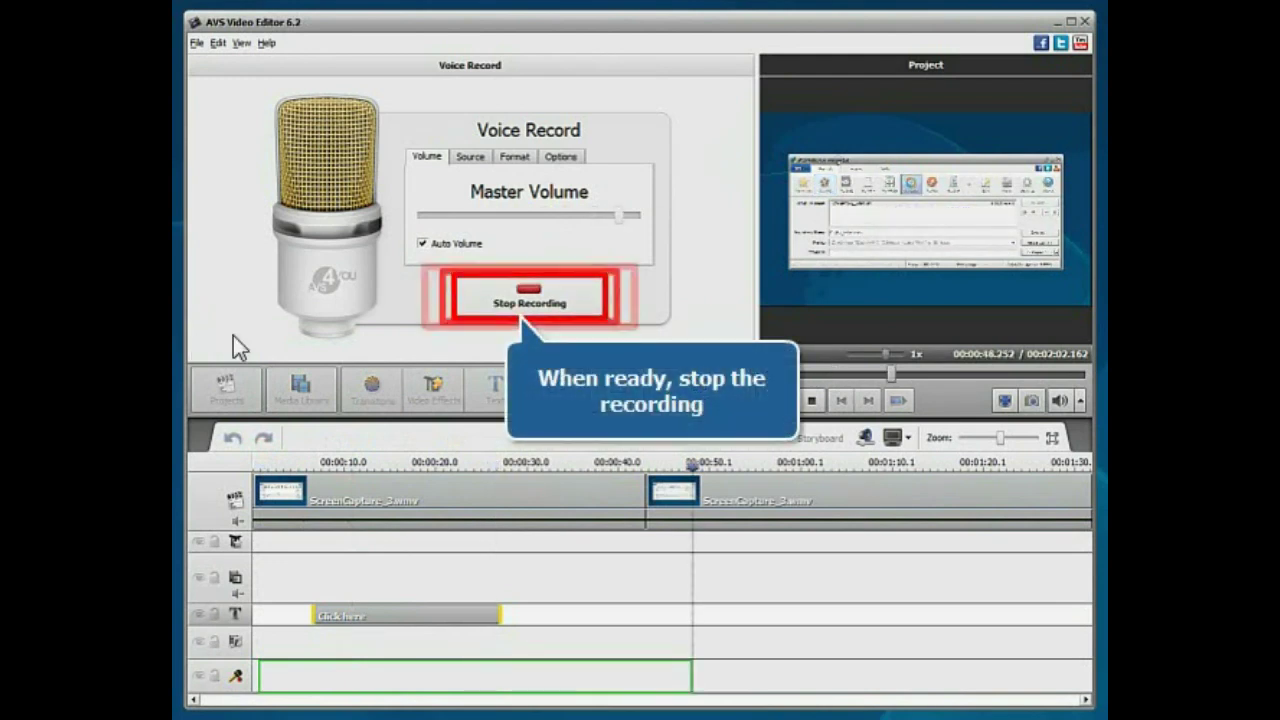
left_click(527, 300)
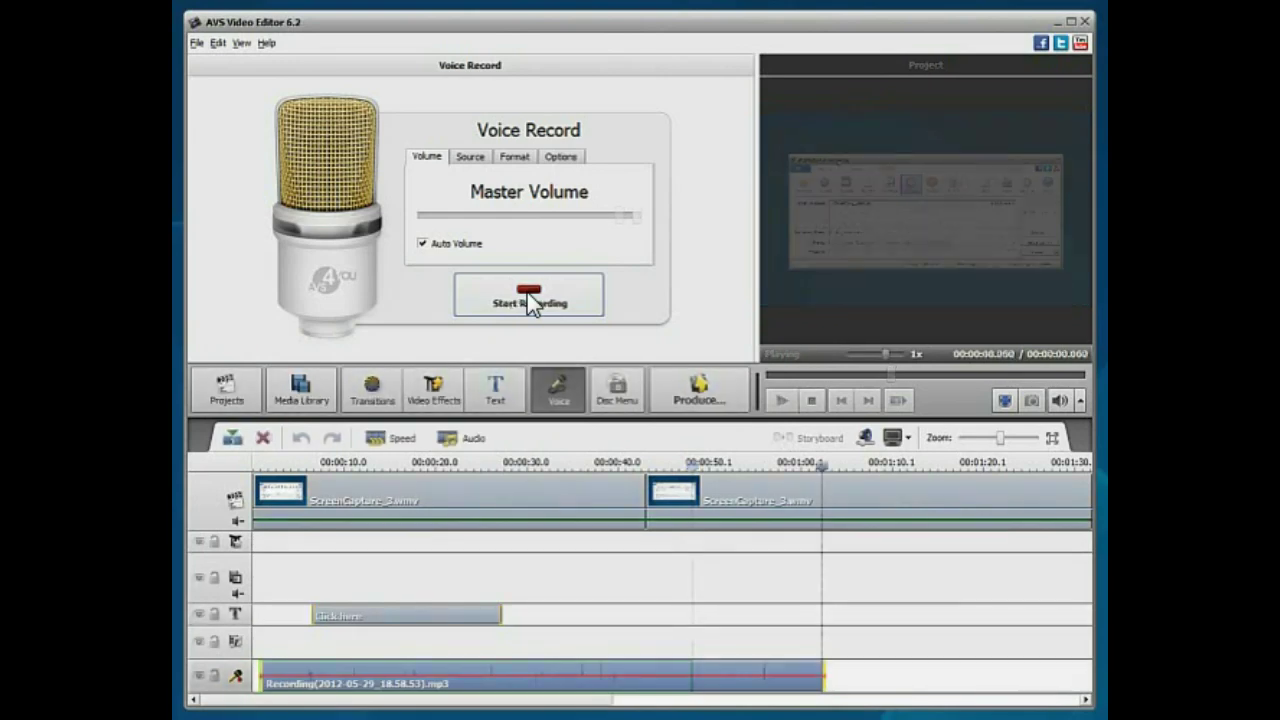